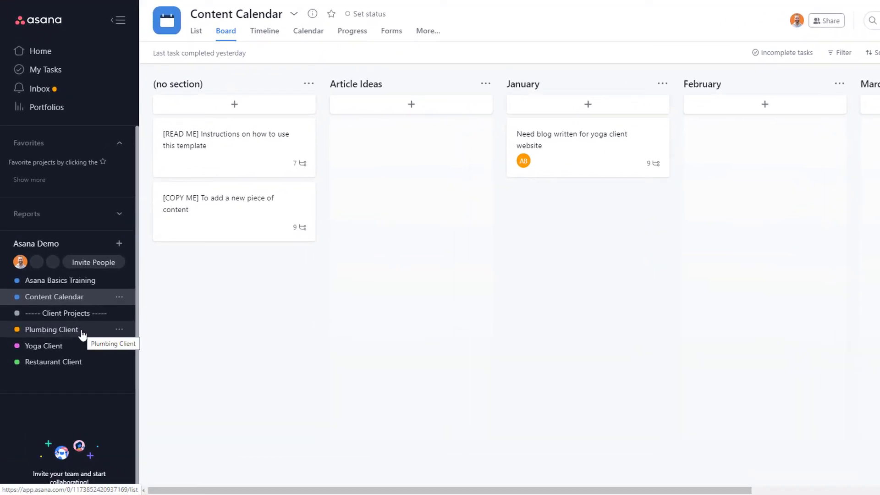
- Check who belongs to the Plumbing Client project in its sharing overview
{"action": "left_click", "coordinate": [82, 332]}
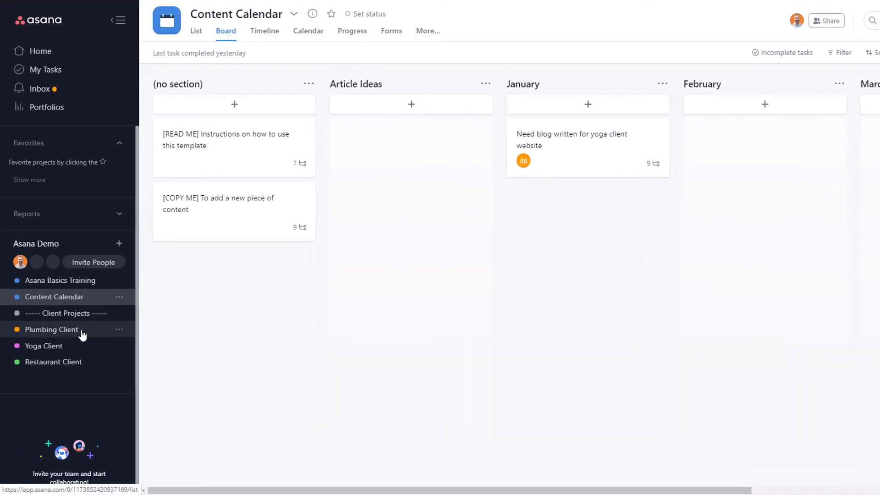
{"action": "left_click", "coordinate": [797, 24]}
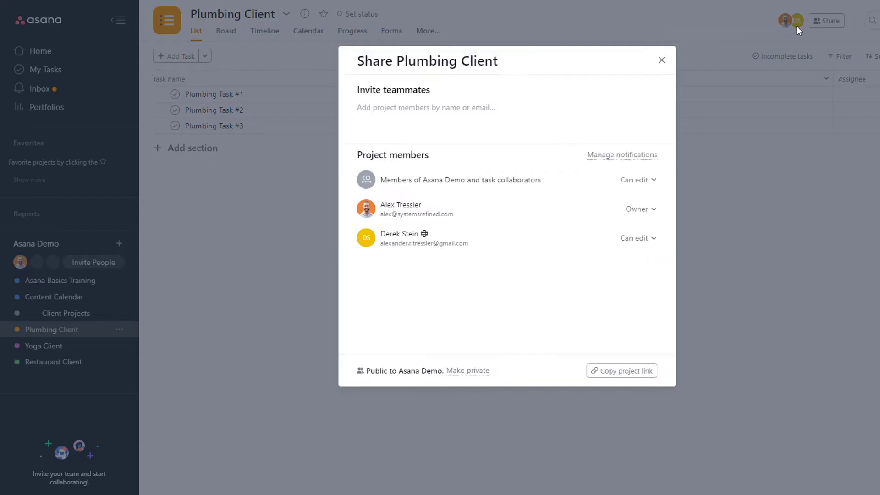
{"action": "left_click", "coordinate": [661, 60]}
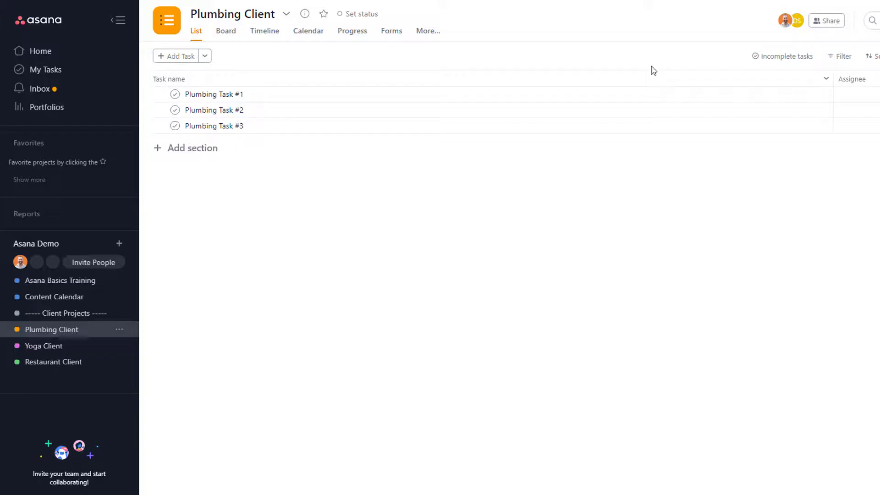
- Check the Yoga Client project's members, then open Yoga Client as the guest
{"action": "left_click", "coordinate": [62, 345]}
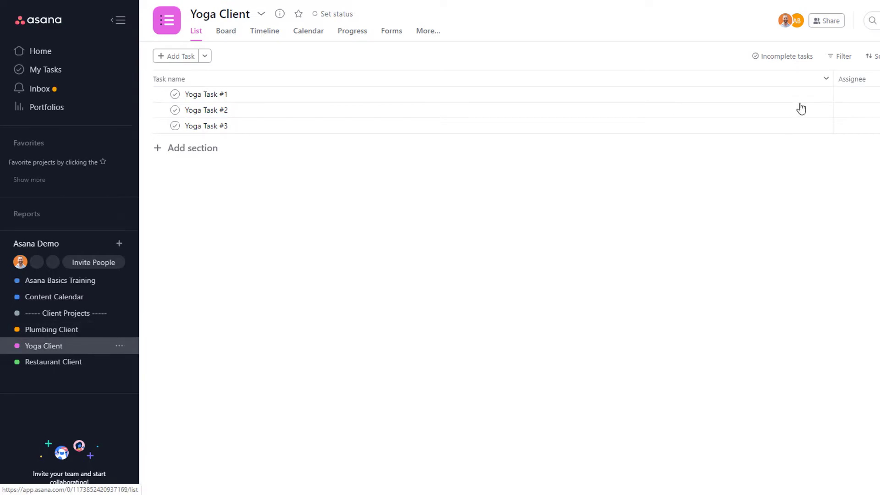
{"action": "left_click", "coordinate": [791, 21]}
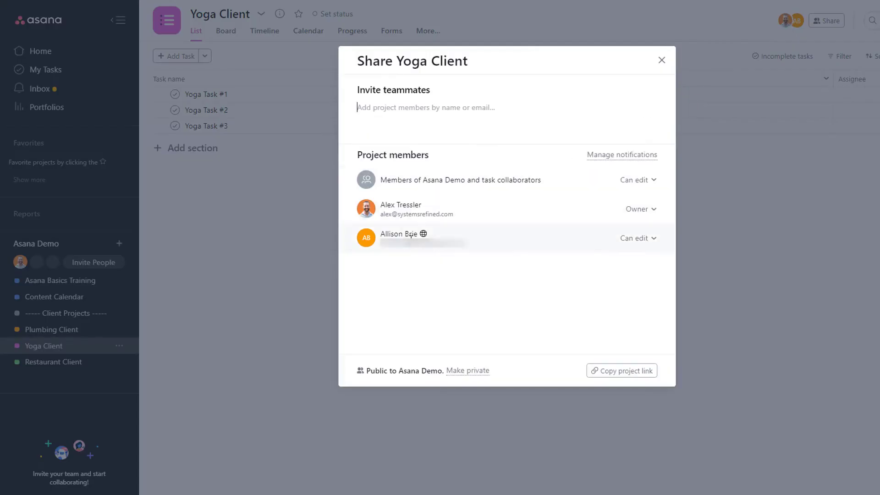
{"action": "left_click", "coordinate": [662, 60]}
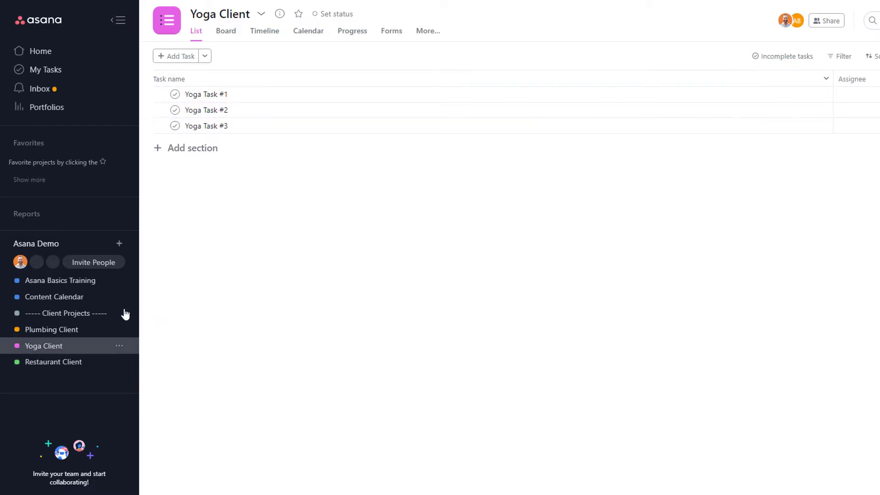
{"action": "left_click", "coordinate": [54, 296]}
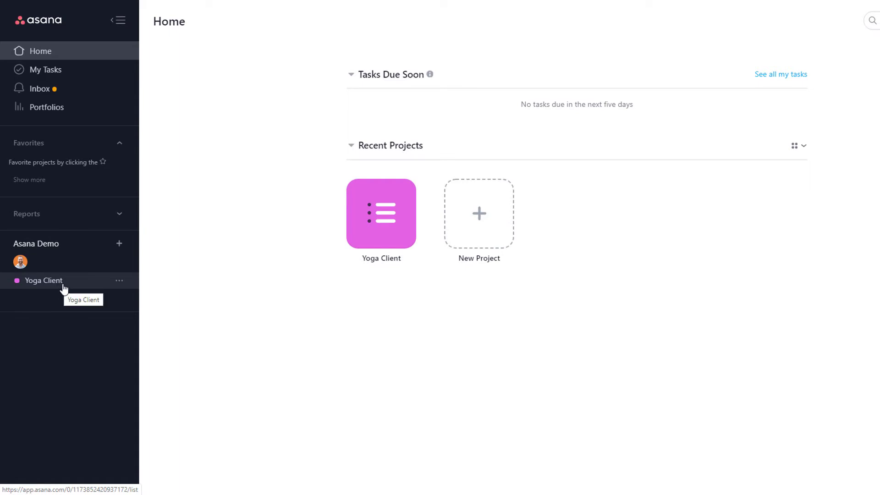
{"action": "left_click", "coordinate": [63, 282]}
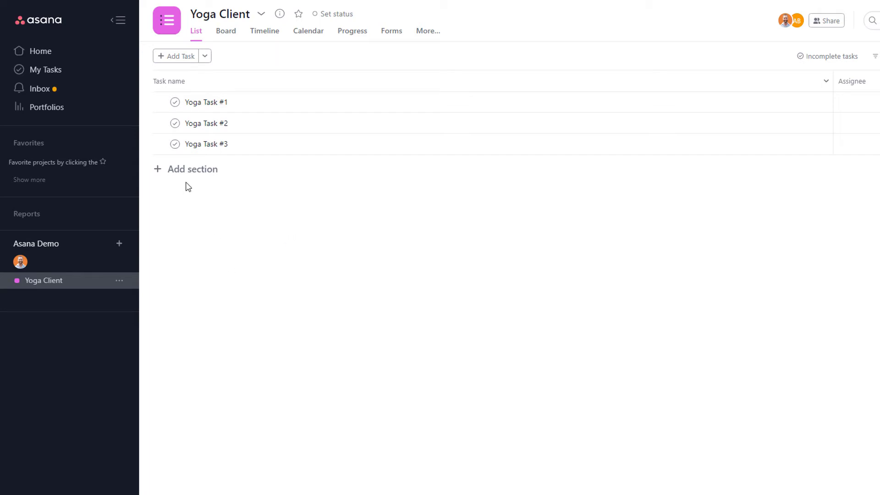
{"action": "left_click", "coordinate": [46, 69]}
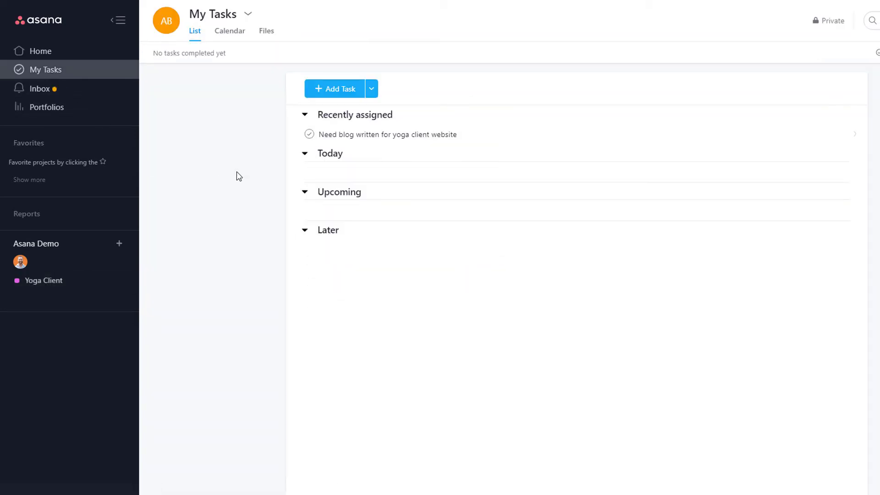
{"action": "left_click", "coordinate": [469, 138]}
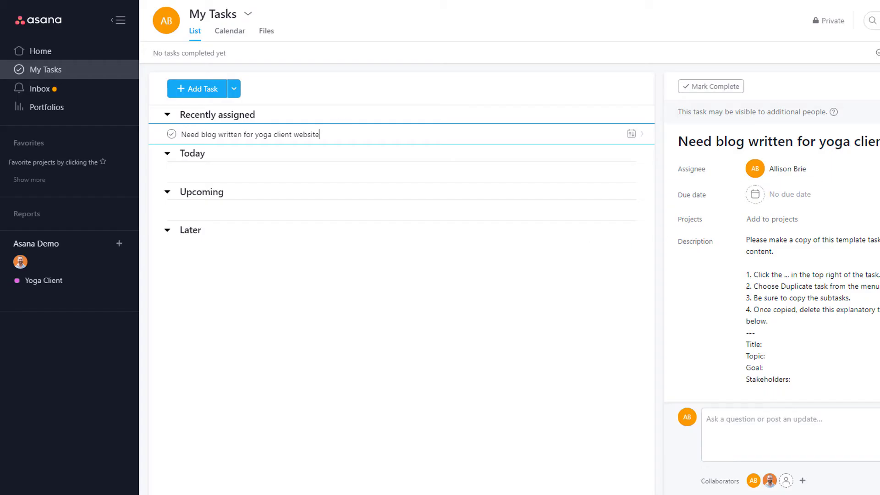
{"action": "key", "text": "Escape"}
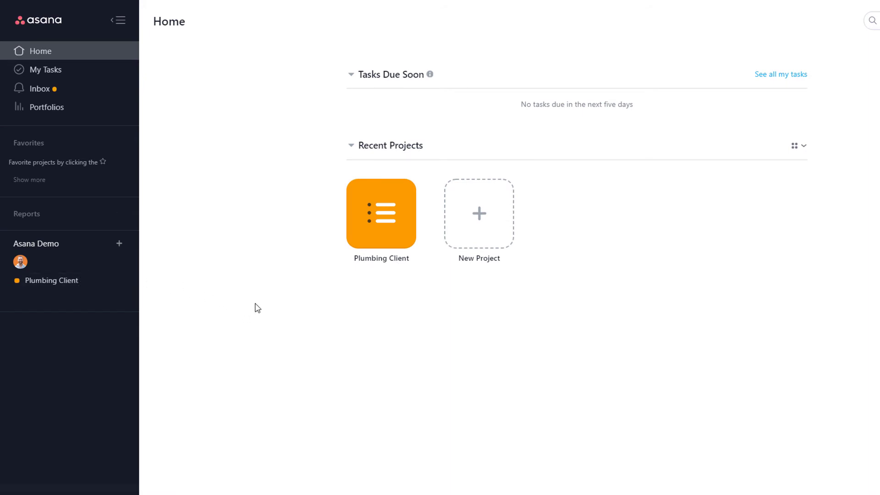
- From Plumbing Client, show the plumbing guest's My Tasks and dismiss the introductory card
{"action": "left_click", "coordinate": [76, 280]}
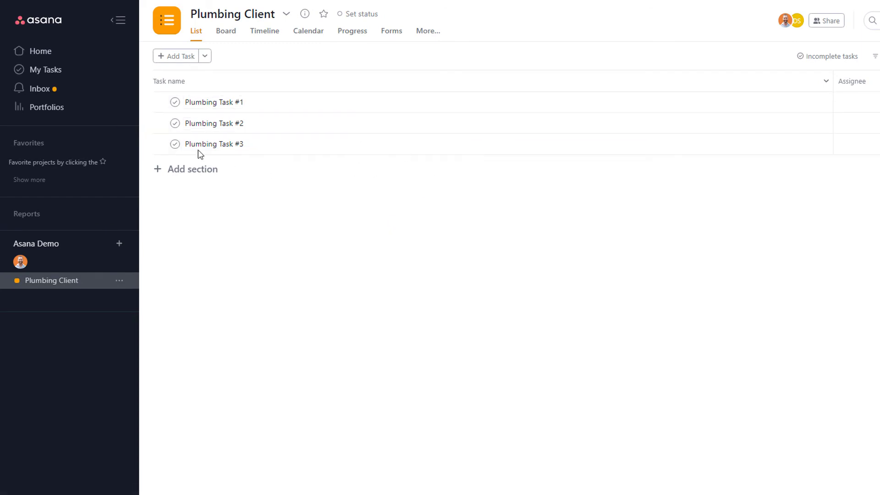
{"action": "left_click", "coordinate": [59, 70]}
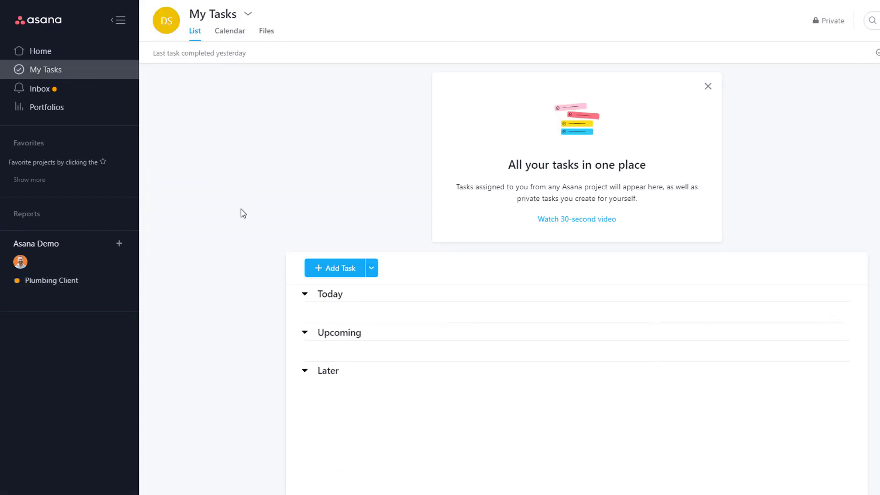
{"action": "left_click", "coordinate": [707, 86]}
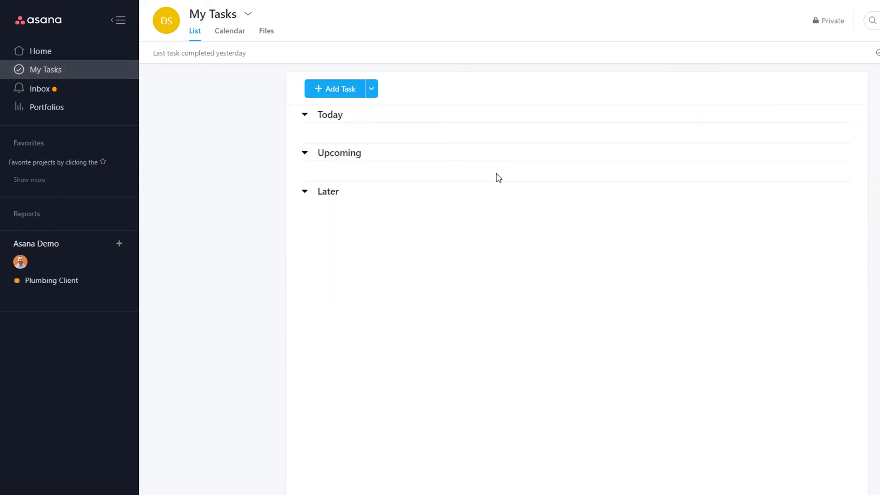